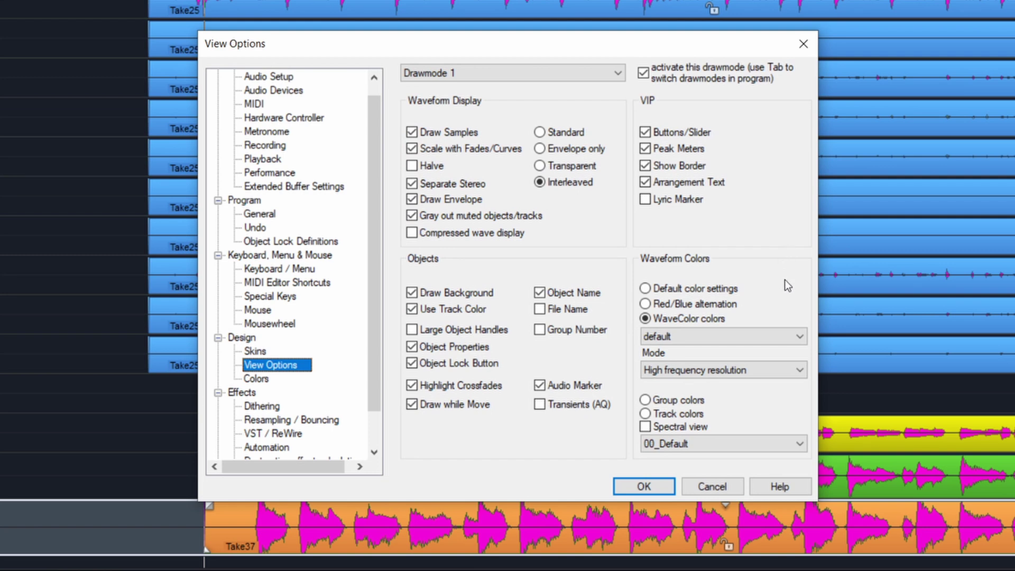
Set the WaveColor mode to Standard, keep the default WaveColor scheme, and apply the view options
{"action": "left_click", "coordinate": [707, 372]}
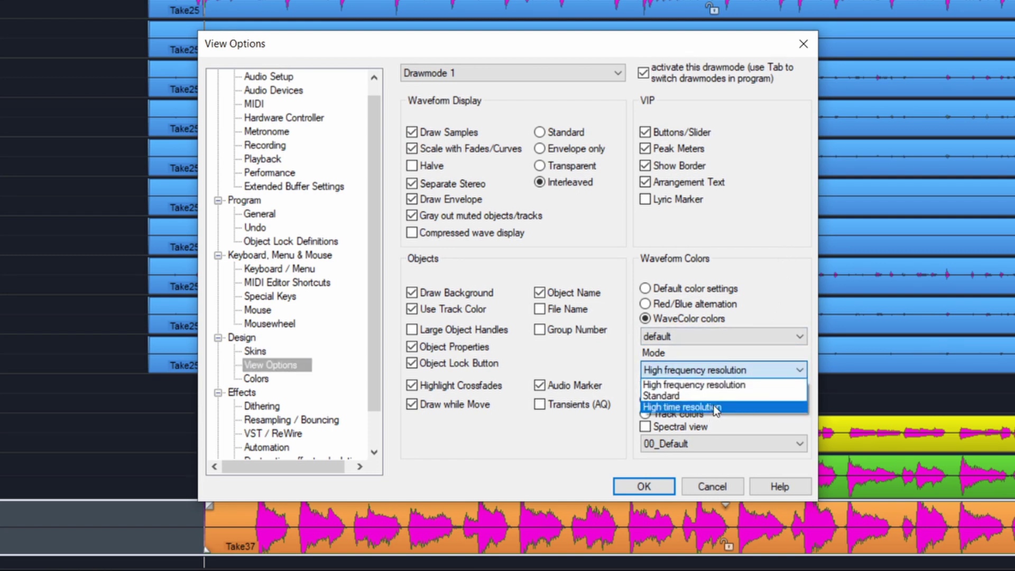
{"action": "left_click", "coordinate": [715, 396]}
{"action": "left_click", "coordinate": [700, 336]}
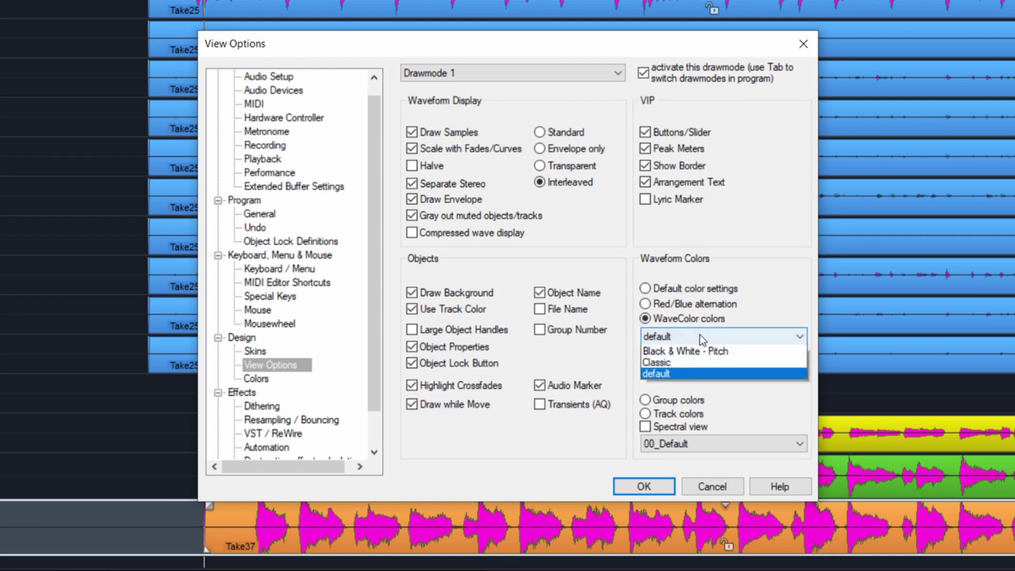
{"action": "left_click", "coordinate": [682, 371]}
{"action": "key", "text": "Return"}
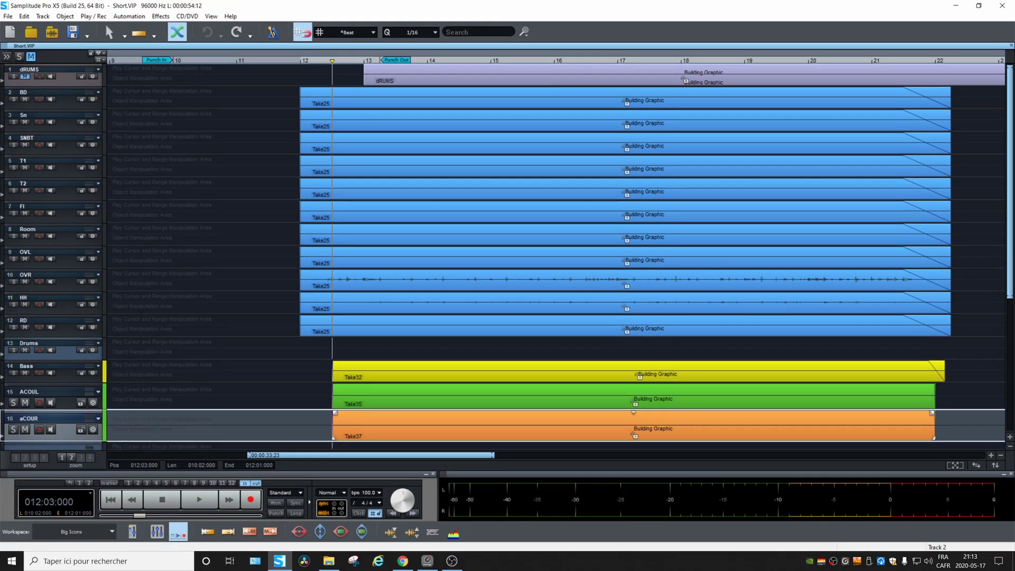
Play a short passage starting just before bar 13 with the colored waveforms in close view
{"action": "mouse_move", "coordinate": [494, 455]}
{"action": "left_mouse_down"}
{"action": "mouse_move", "coordinate": [325, 459]}
{"action": "mouse_move", "coordinate": [383, 459]}
{"action": "left_mouse_up"}
{"action": "left_click", "coordinate": [207, 61]}
{"action": "key", "text": "ctrl+Up"}
{"action": "key", "text": "ctrl+Up"}
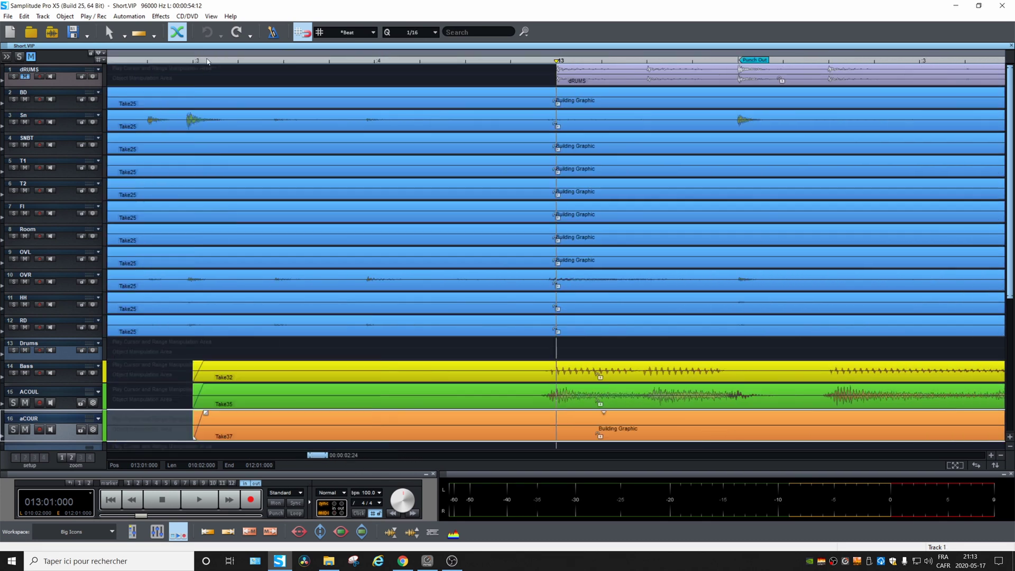
{"action": "key", "text": "ctrl+Down"}
{"action": "key", "text": "Left"}
{"action": "key", "text": "Left"}
{"action": "key", "text": "Left"}
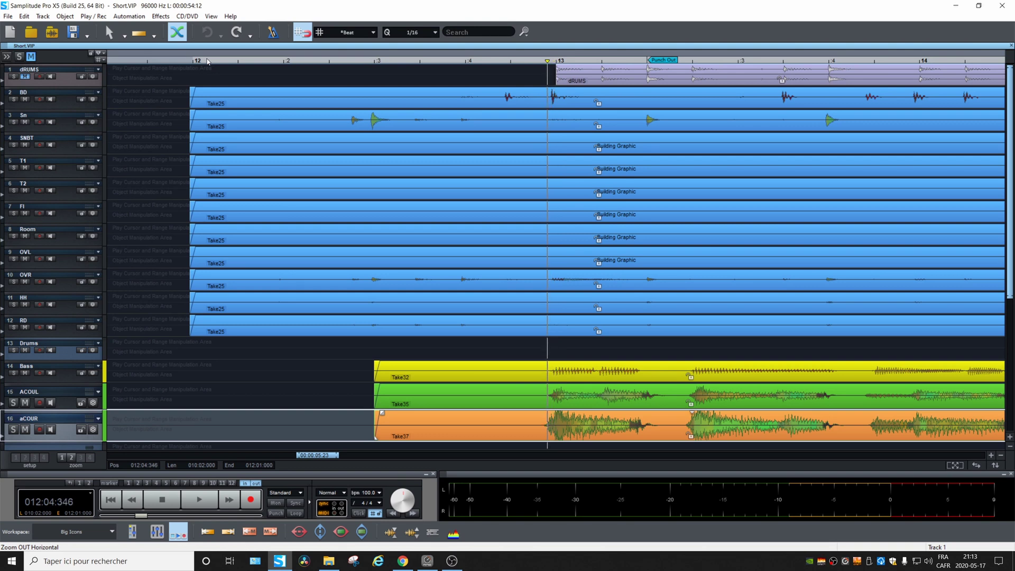
{"action": "key", "text": "space"}
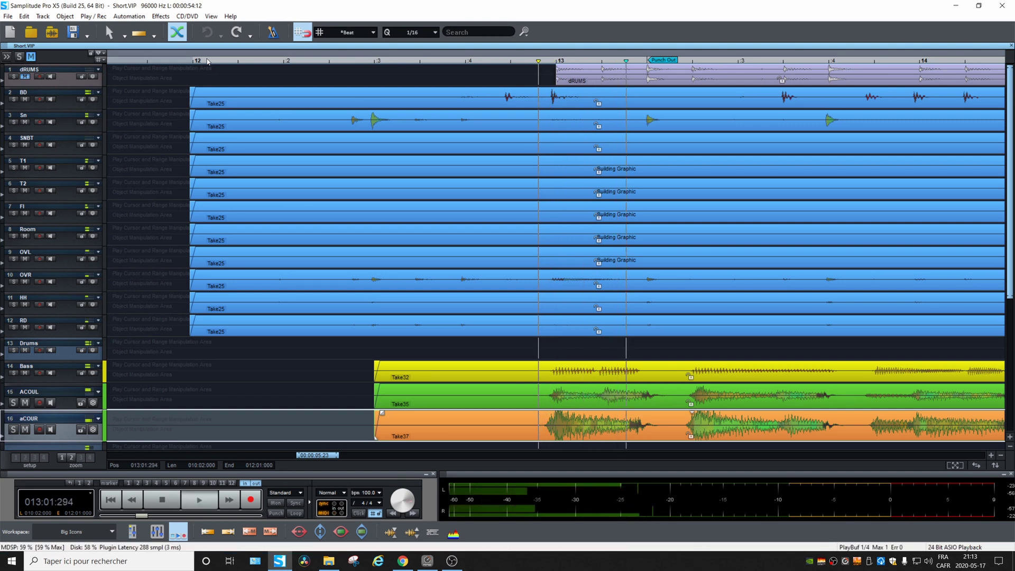
{"action": "key", "text": "space"}
Enlarge the OVL and OVR overhead tracks to inspect their colored waveforms around bar 21
{"action": "left_click_drag", "start_coordinate": [329, 455], "coordinate": [421, 458]}
{"action": "left_click_drag", "start_coordinate": [404, 494], "coordinate": [453, 522]}
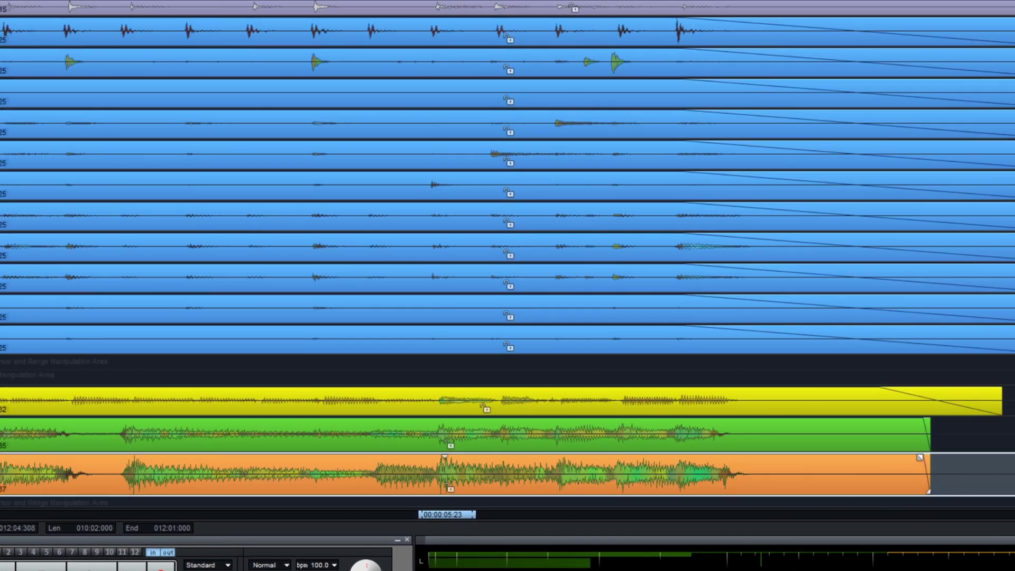
{"action": "key", "text": "ctrl+Up"}
{"action": "key", "text": "ctrl+Up"}
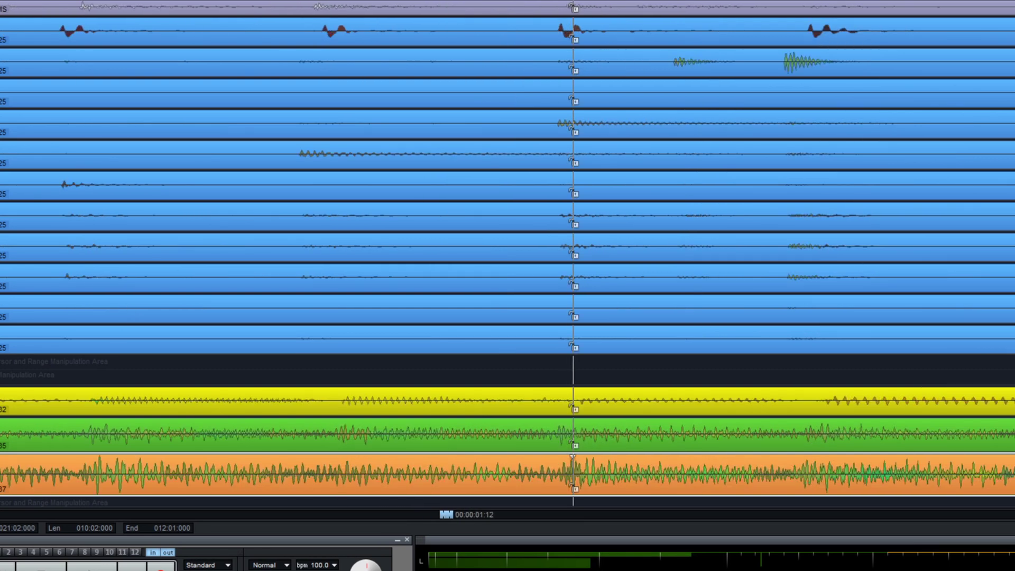
{"action": "scroll", "coordinate": [508, 286], "scroll_direction": "up", "scroll_amount": 3}
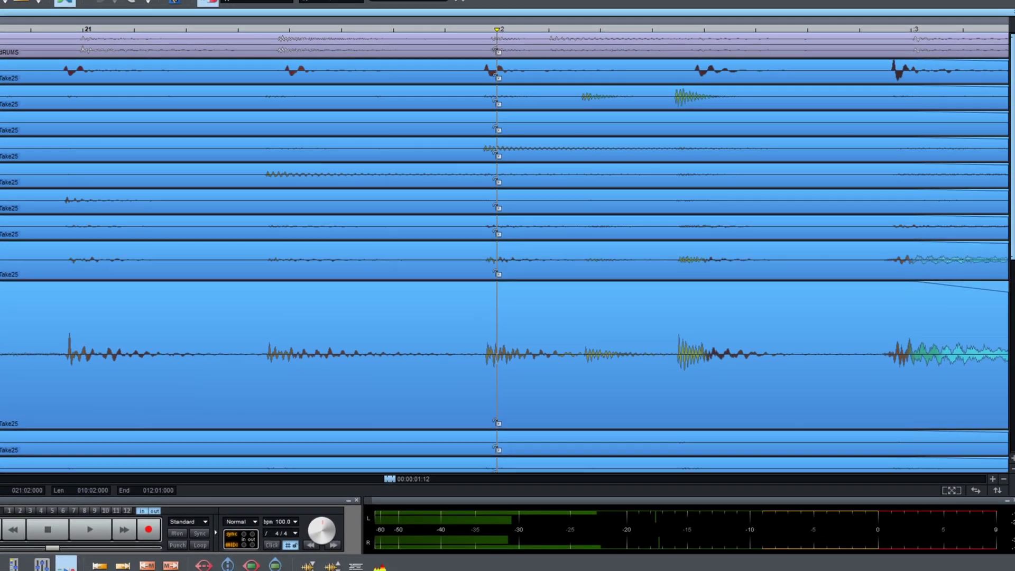
{"action": "scroll", "coordinate": [508, 246], "scroll_direction": "up", "scroll_amount": 3}
{"action": "scroll", "coordinate": [505, 353], "scroll_direction": "down", "scroll_amount": 2}
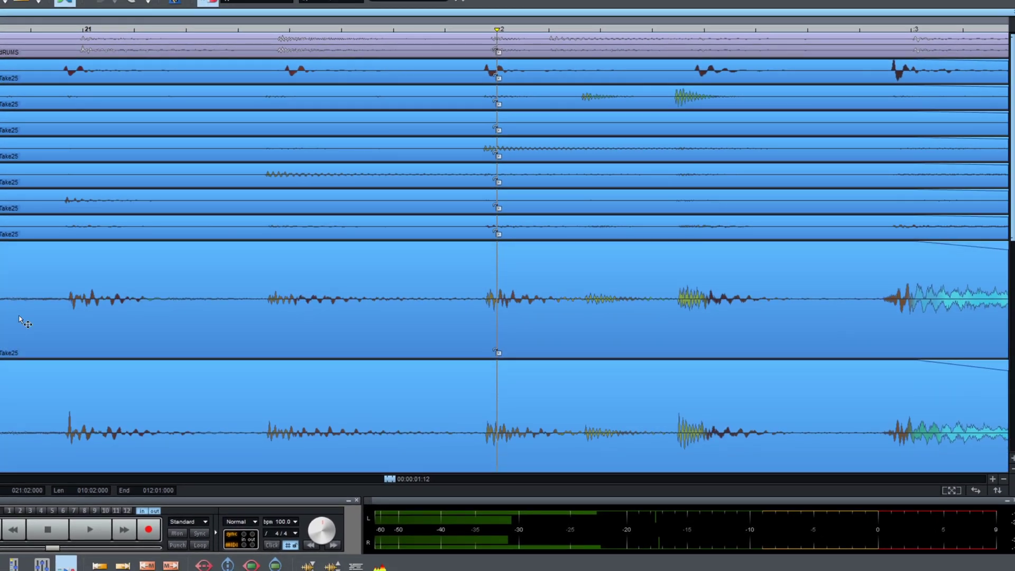
Place the play cursor in bar 19, at about 019:03:264, with the enlarged overhead tracks in view
{"action": "key", "text": "Down"}
{"action": "key", "text": "Down"}
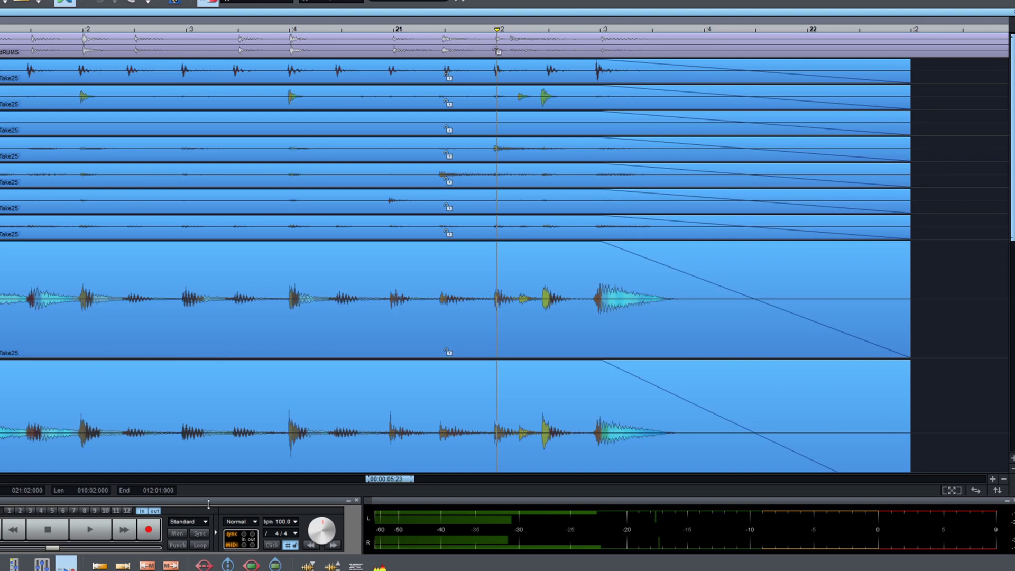
{"action": "left_click_drag", "start_coordinate": [399, 481], "coordinate": [387, 482]}
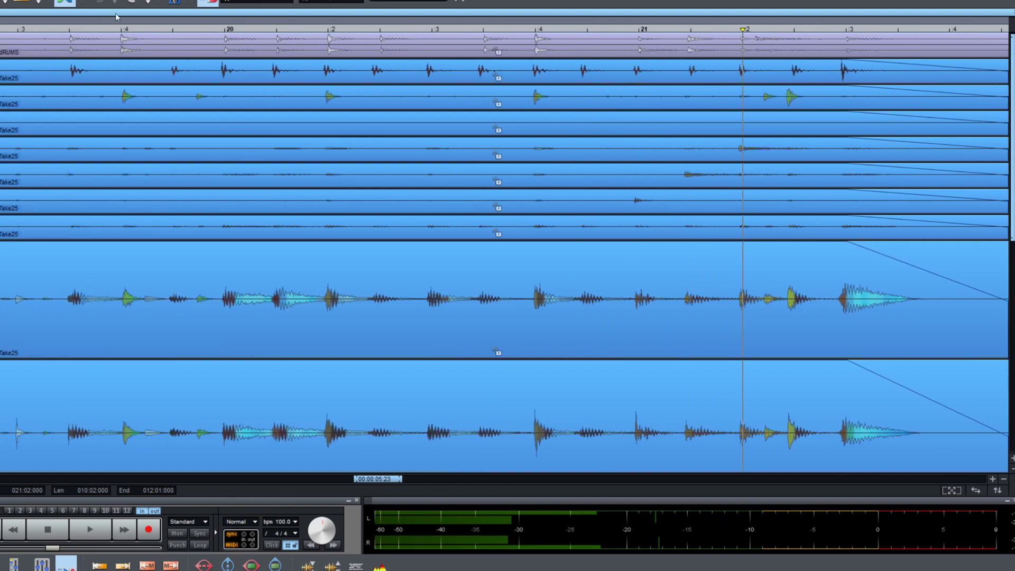
{"action": "left_click", "coordinate": [89, 24]}
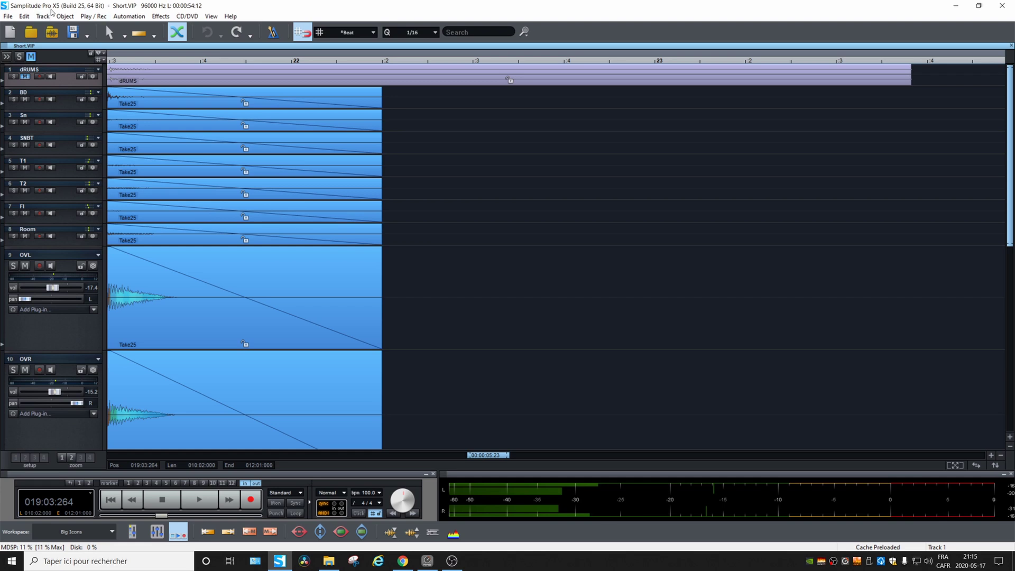
Reduce the heights of the OVL and OVR tracks again after viewing the overhead waveforms across the whole arrangement
{"action": "key", "text": "Down"}
{"action": "key", "text": "Down"}
{"action": "key", "text": "Down"}
{"action": "key", "text": "Down"}
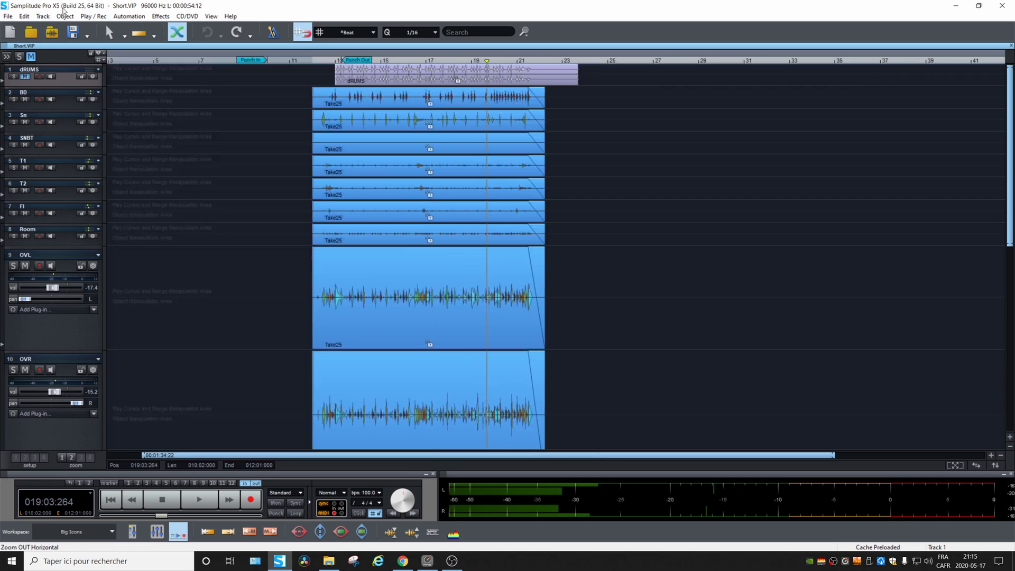
{"action": "key", "text": "ctrl+Up"}
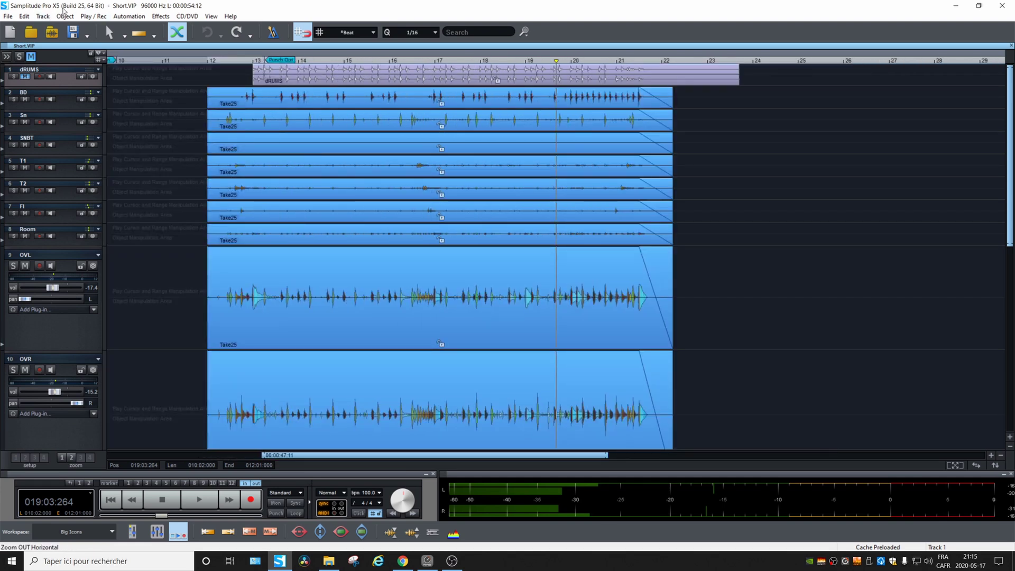
{"action": "key", "text": "ctrl+Up"}
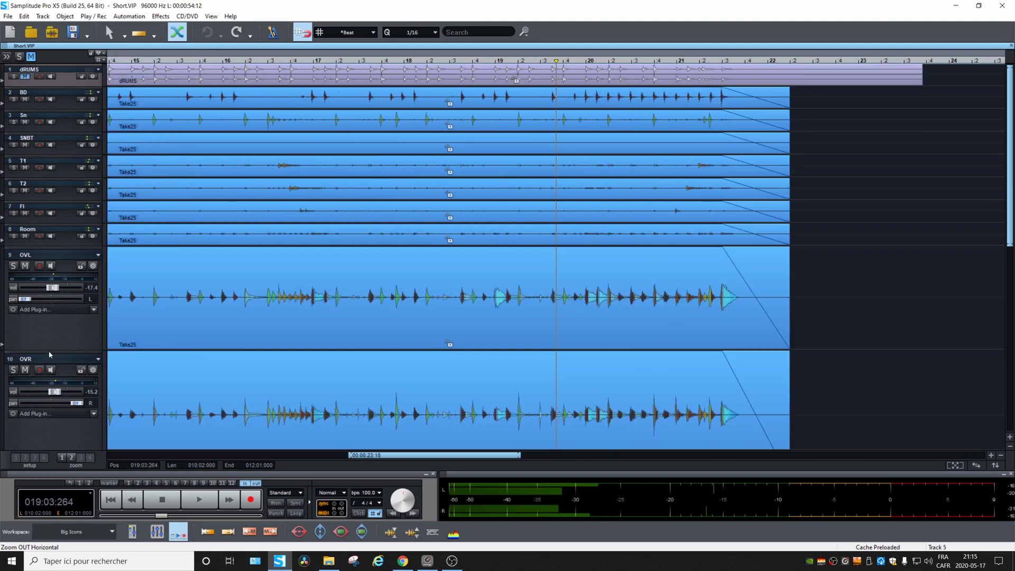
{"action": "left_click_drag", "start_coordinate": [49, 350], "coordinate": [69, 280]}
{"action": "left_click_drag", "start_coordinate": [92, 409], "coordinate": [92, 301]}
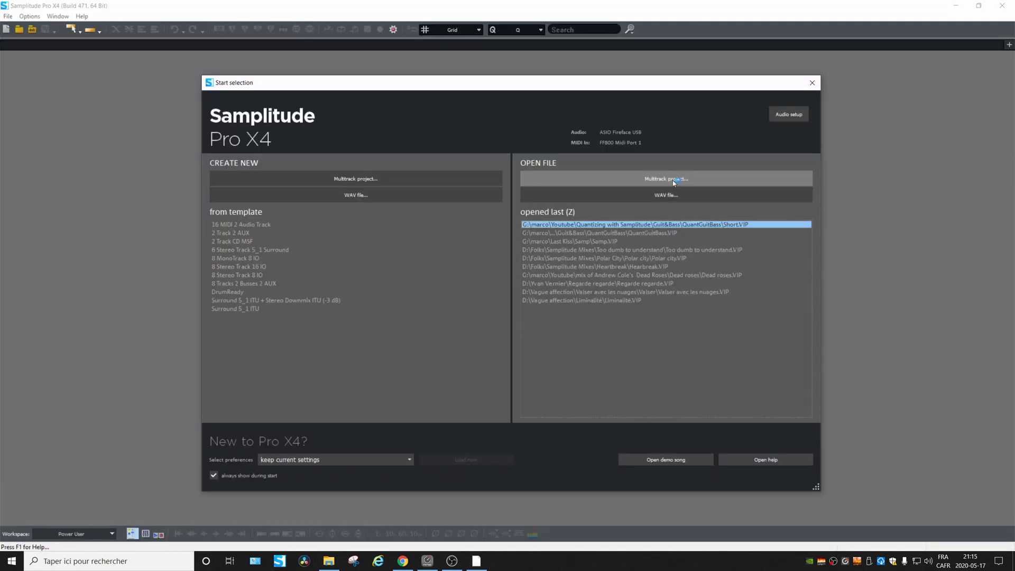
Dismiss the start selection in Samplitude Pro X4 and load Short.VIP from the QuantGuitBass folder into it
{"action": "left_click", "coordinate": [329, 560]}
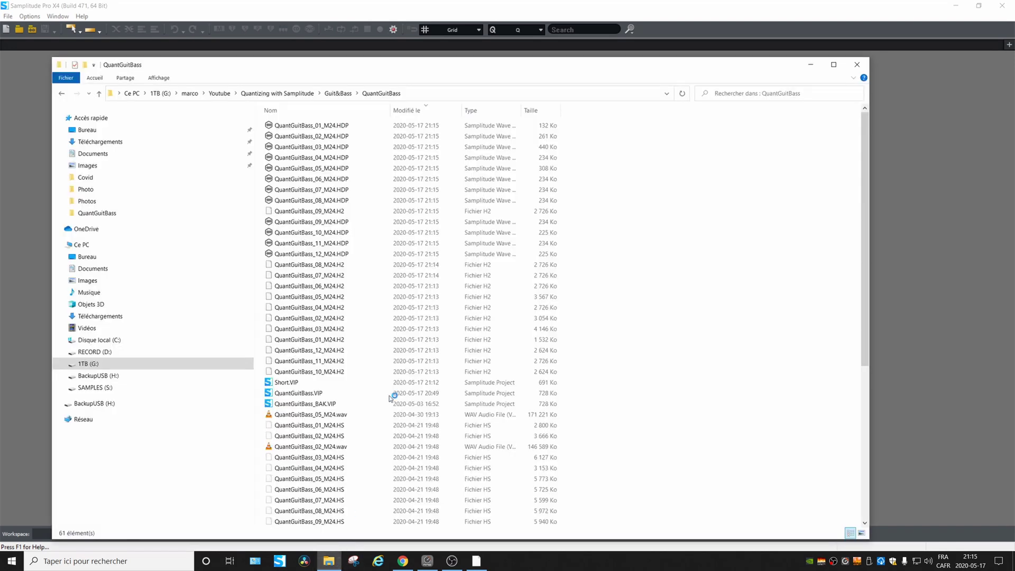
{"action": "left_click_drag", "start_coordinate": [283, 383], "coordinate": [946, 241]}
{"action": "left_click", "coordinate": [811, 64]}
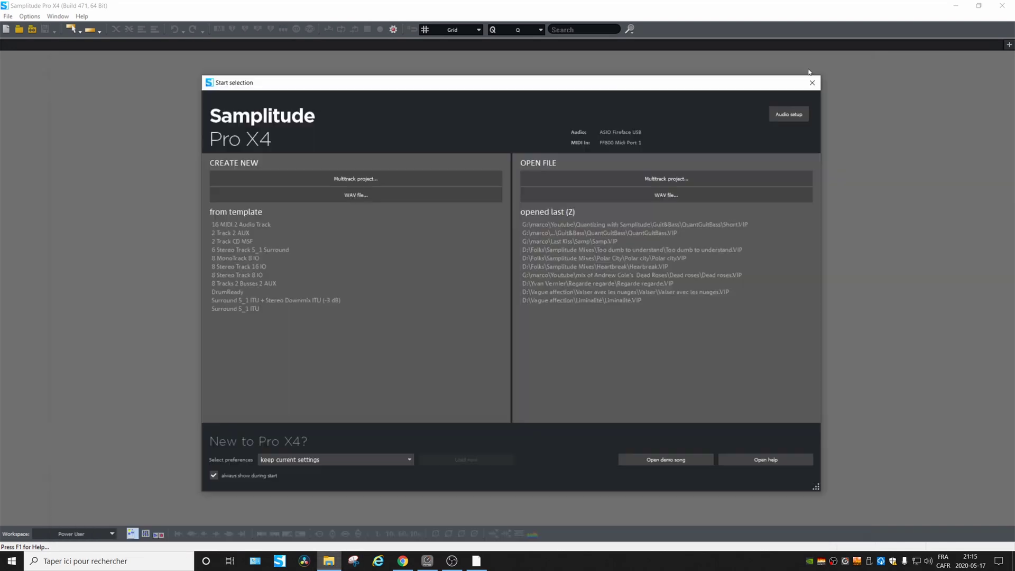
{"action": "left_click", "coordinate": [813, 83]}
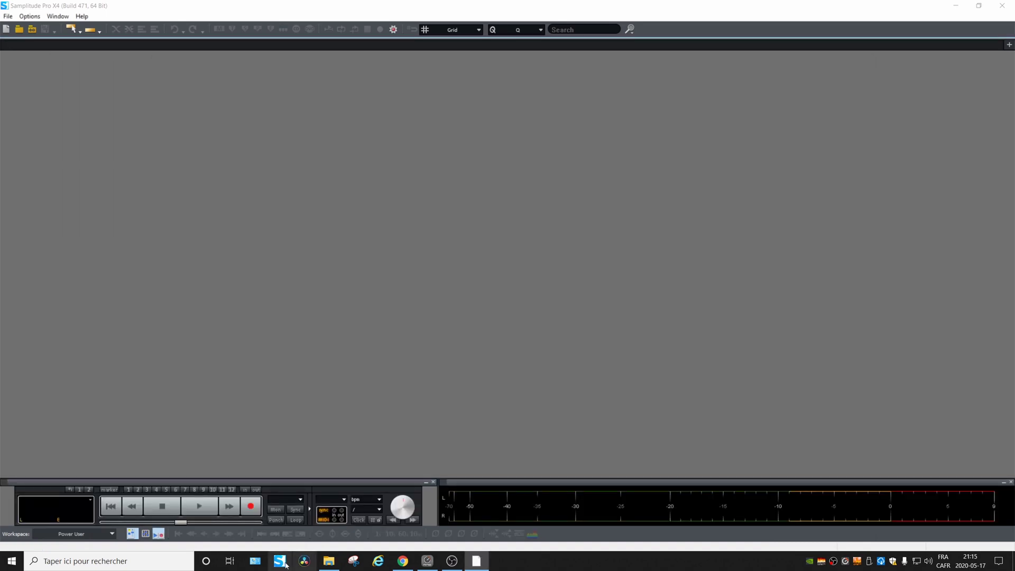
{"action": "left_click", "coordinate": [329, 560]}
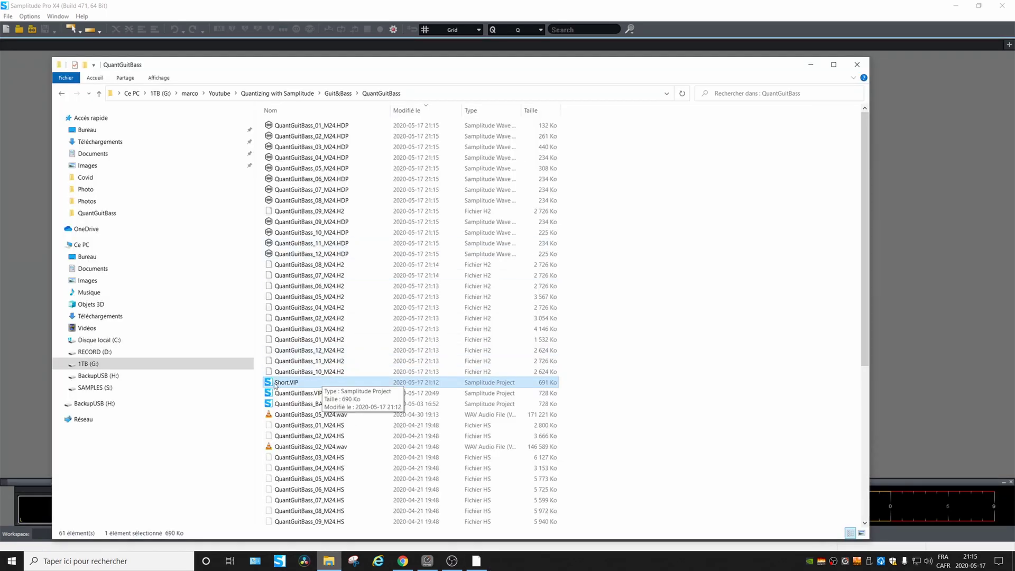
{"action": "left_click_drag", "start_coordinate": [317, 383], "coordinate": [942, 176]}
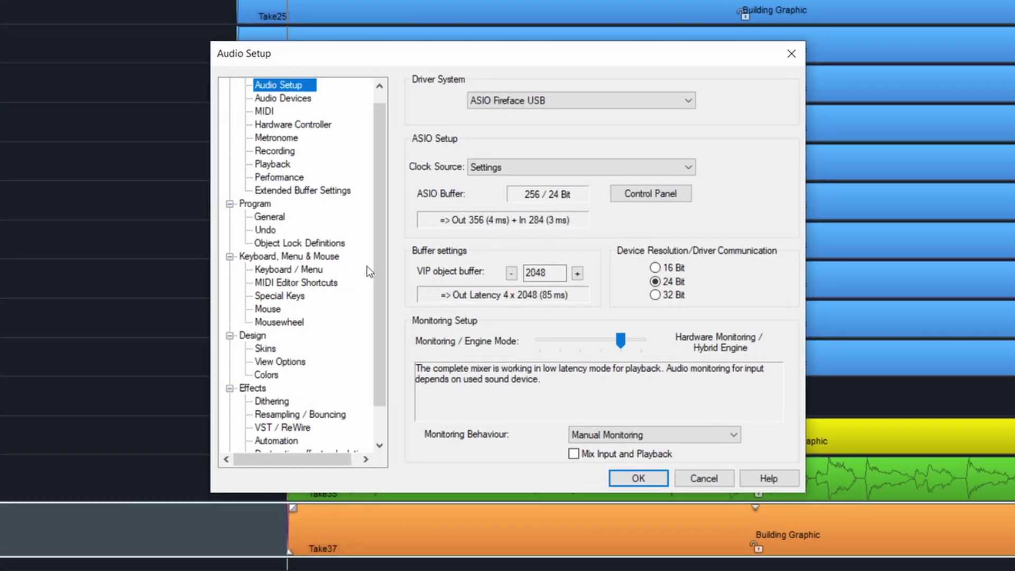
Set the waveform colors to Comparisonics colors in the view options and apply the change
{"action": "left_click", "coordinate": [280, 361]}
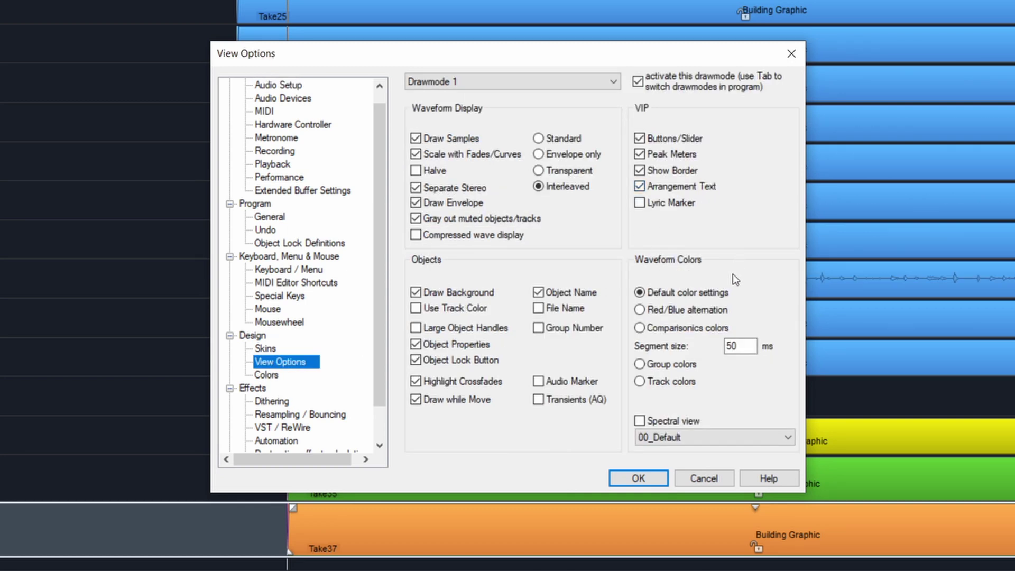
{"action": "left_click", "coordinate": [640, 328]}
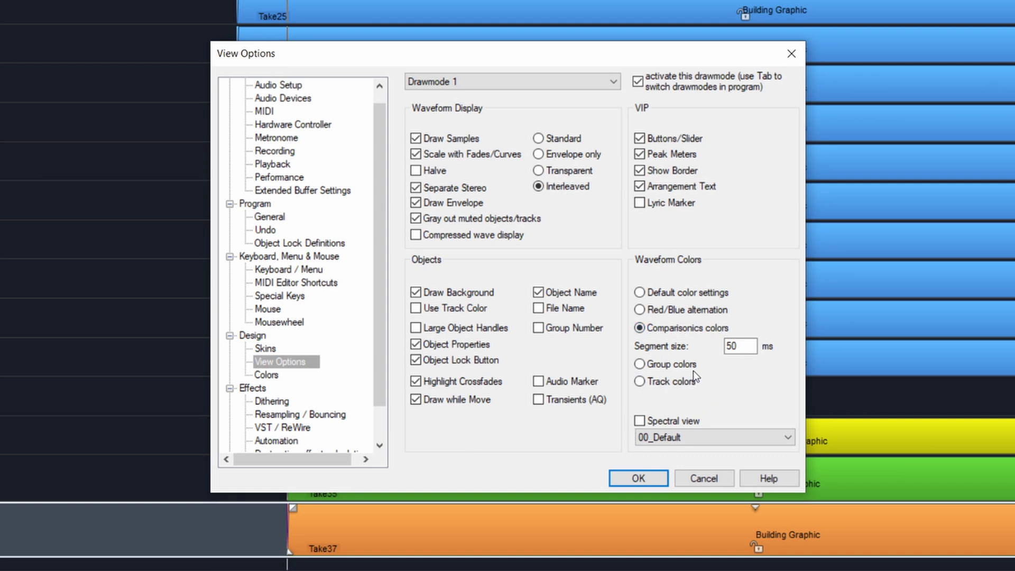
{"action": "left_click", "coordinate": [639, 478]}
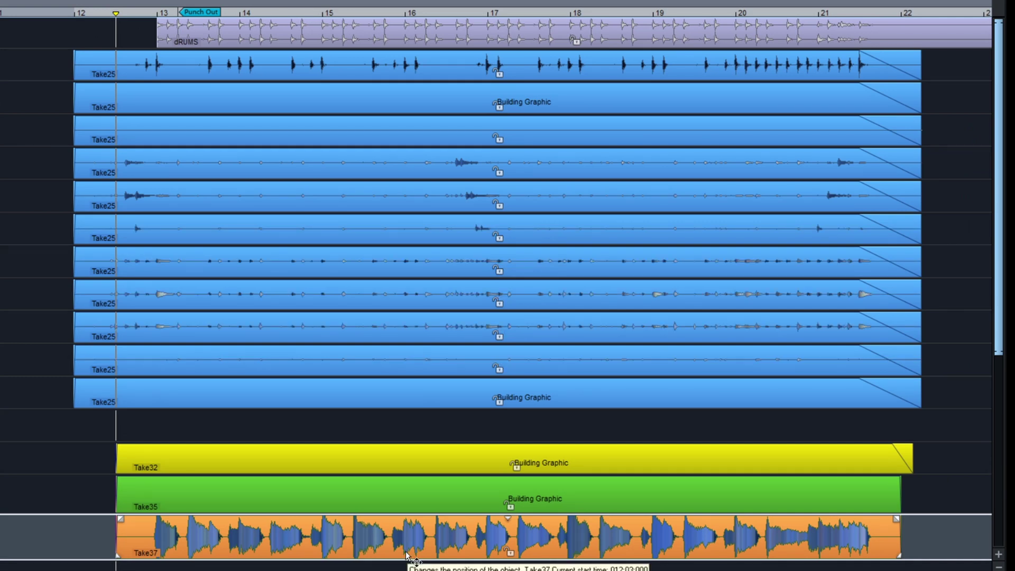
Check which waveform color option is active in the view options and close the settings without changes
{"action": "key", "text": "y"}
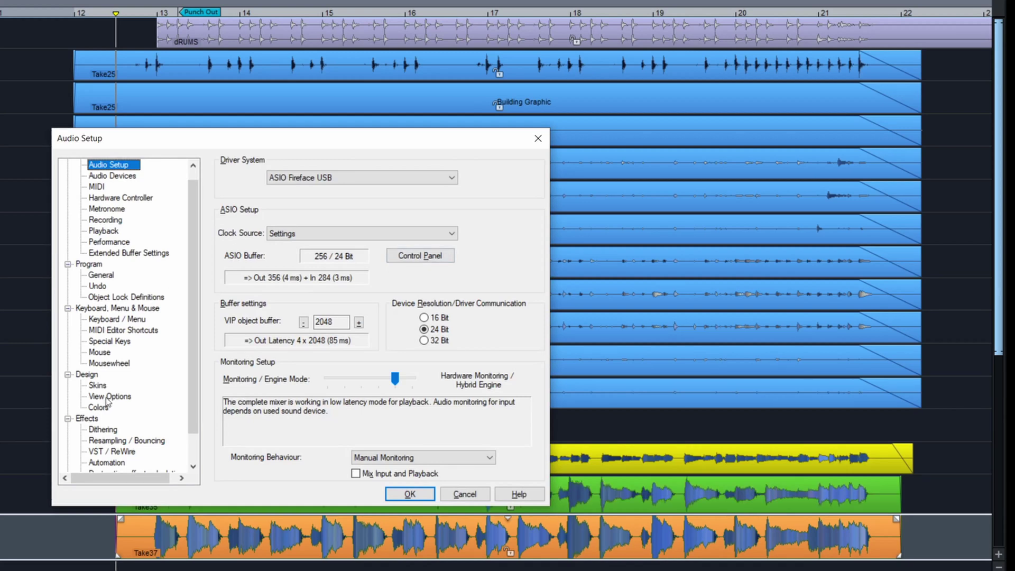
{"action": "left_click", "coordinate": [109, 397]}
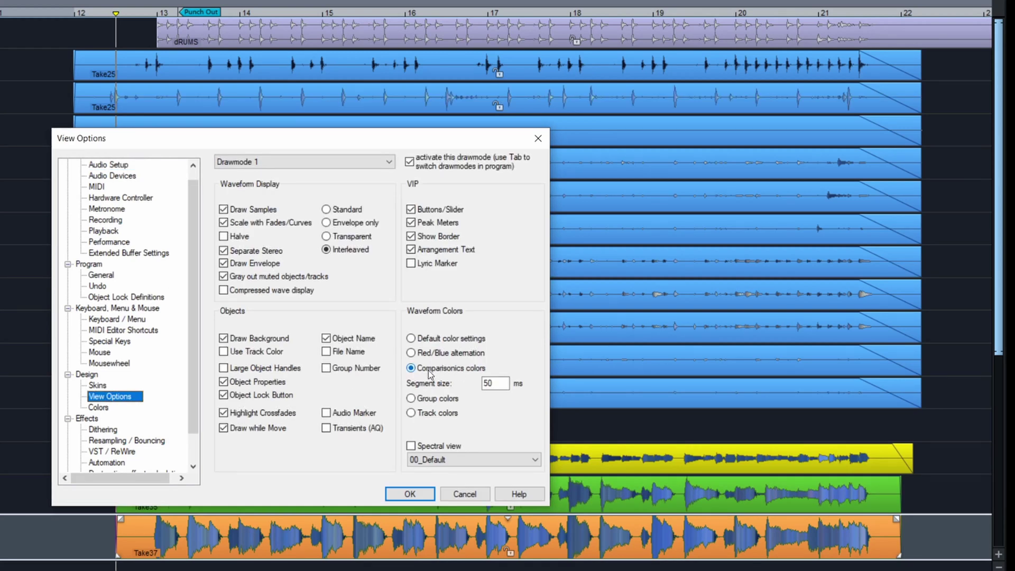
{"action": "left_click", "coordinate": [463, 496]}
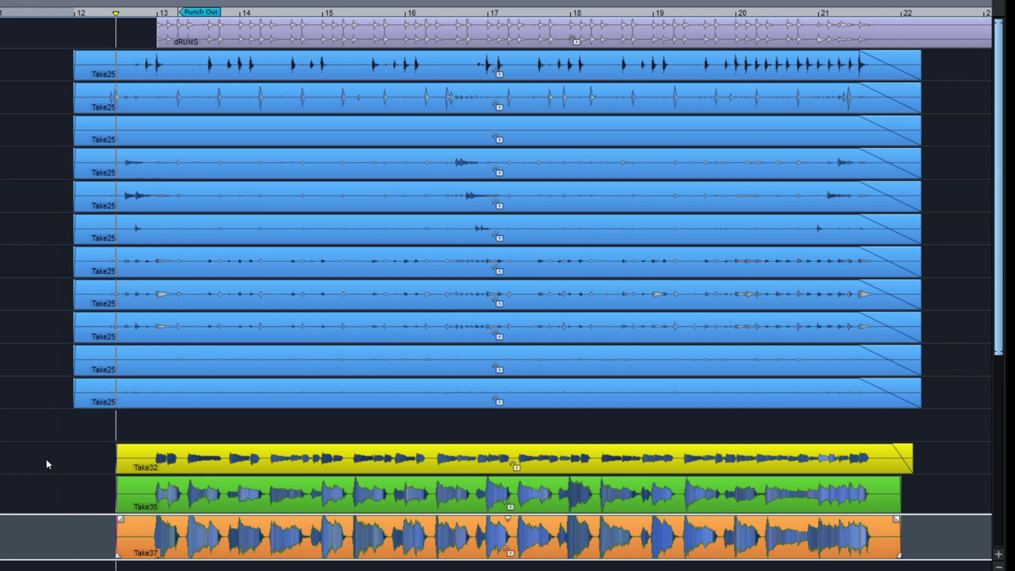
Play parts of the project between bars 12 and 16 to compare the Comparisonics waveform colors
{"action": "key", "text": "space"}
{"action": "key", "text": "space"}
{"action": "left_click_drag", "start_coordinate": [318, 569], "coordinate": [137, 569]}
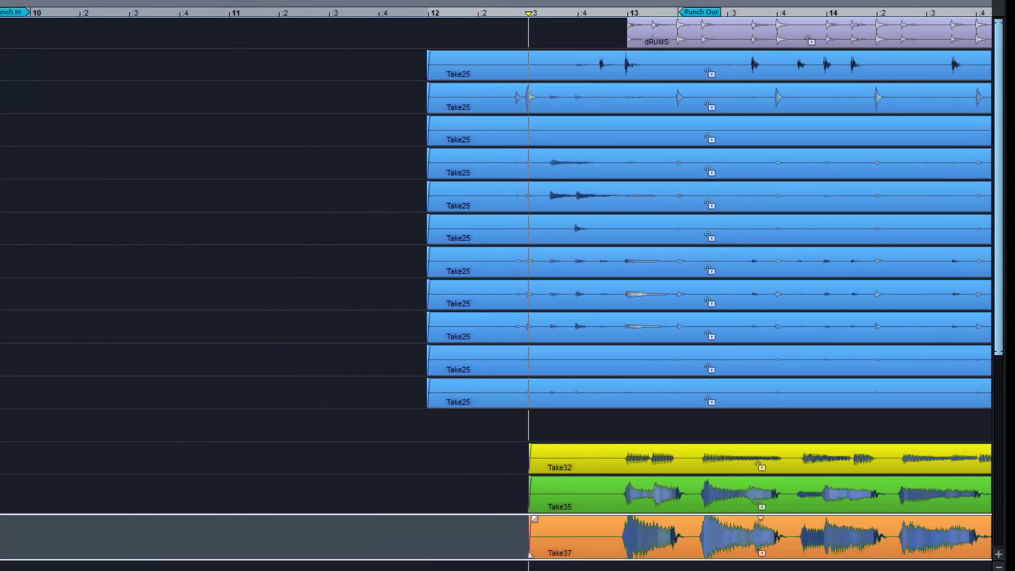
{"action": "scroll", "coordinate": [496, 286], "scroll_direction": "right", "scroll_amount": 8}
{"action": "key", "text": "space"}
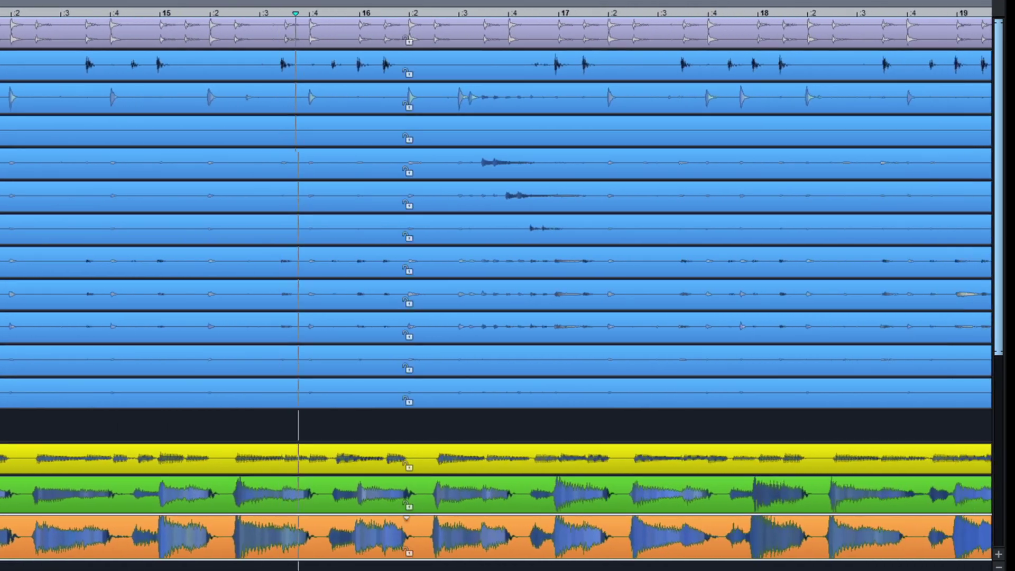
{"action": "key", "text": "space"}
Examine the Comparisonics waveform colors on the drum, bass and guitar tracks around bar 17 in close view
{"action": "key", "text": "e"}
{"action": "key", "text": "e"}
{"action": "key", "text": "e"}
{"action": "key", "text": "e"}
{"action": "key", "text": "e"}
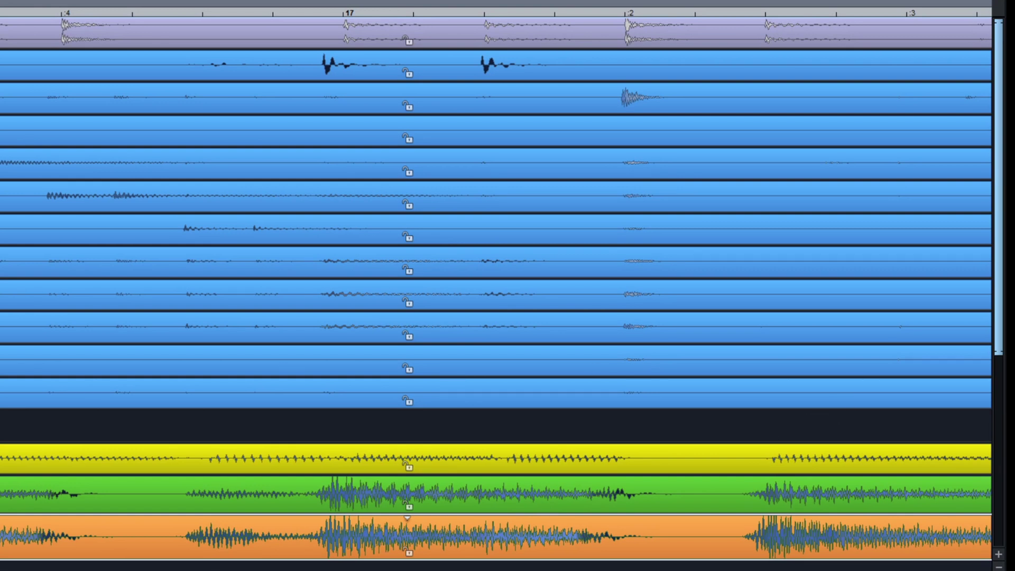
{"action": "key", "text": "z"}
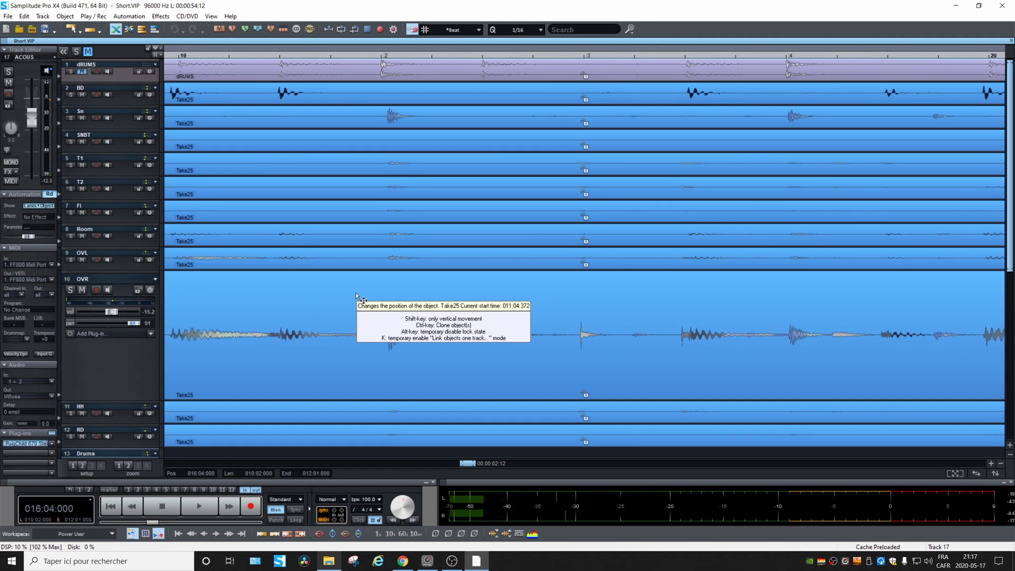
Reduce the height of the enlarged OVR track after looking over the remaining tracks
{"action": "scroll", "coordinate": [356, 295], "scroll_direction": "down", "scroll_amount": 10}
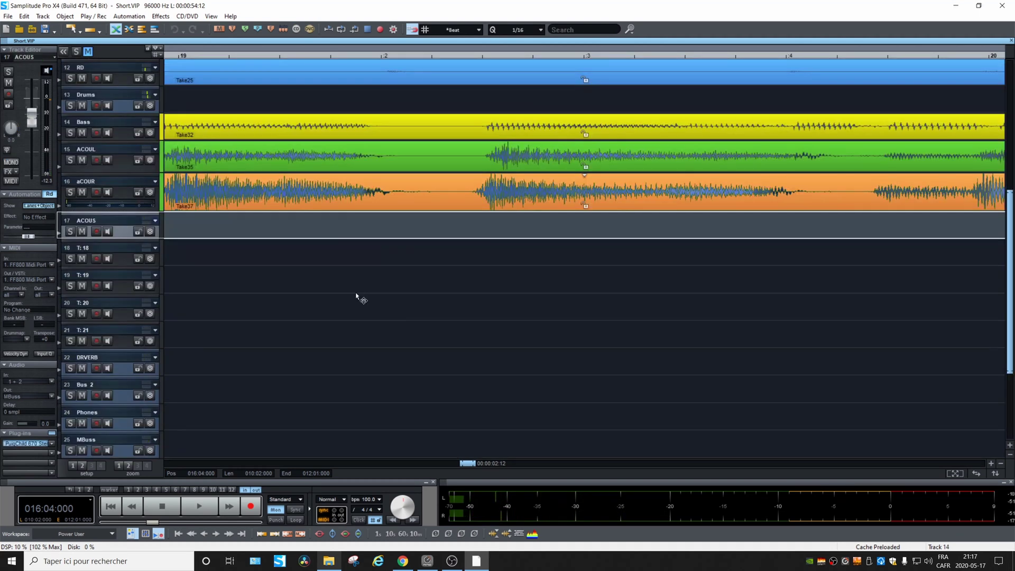
{"action": "scroll", "coordinate": [269, 177], "scroll_direction": "up", "scroll_amount": 10}
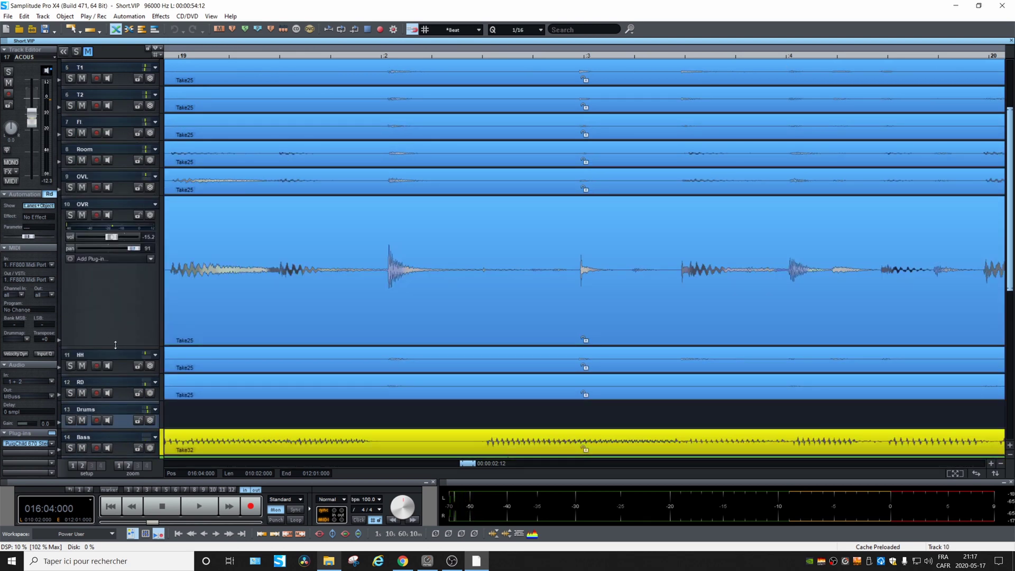
{"action": "left_click_drag", "start_coordinate": [116, 345], "coordinate": [115, 233]}
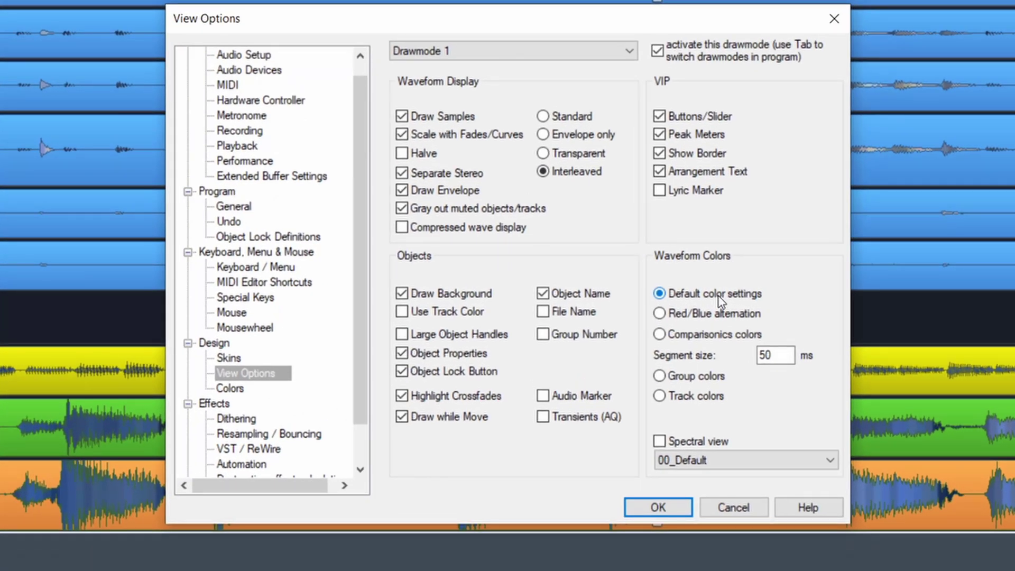
Apply the default waveform color settings and rebuild the project's graphic data twice
{"action": "left_click", "coordinate": [660, 509]}
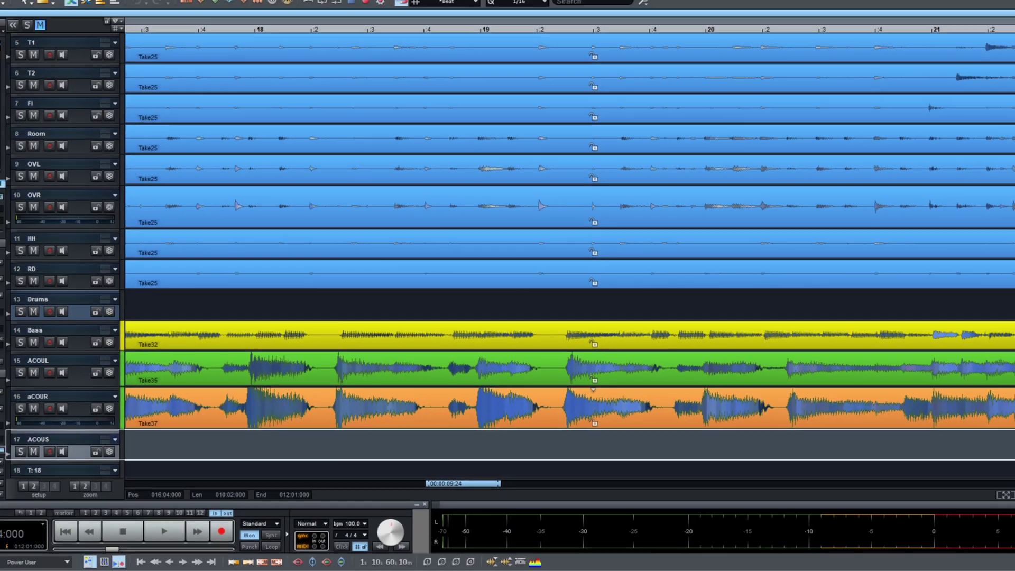
{"action": "left_click", "coordinate": [211, 16]}
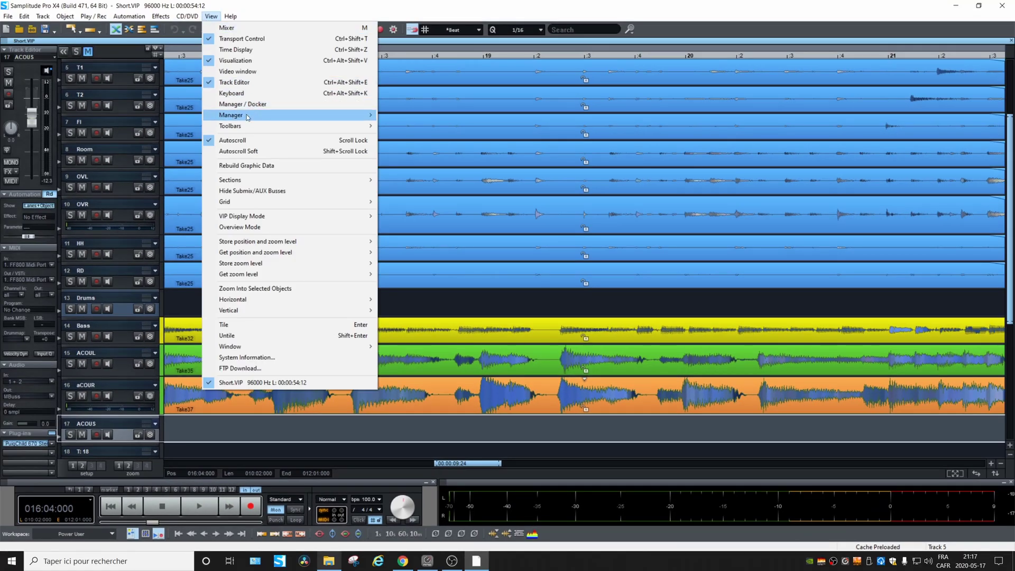
{"action": "mouse_move", "coordinate": [250, 127]}
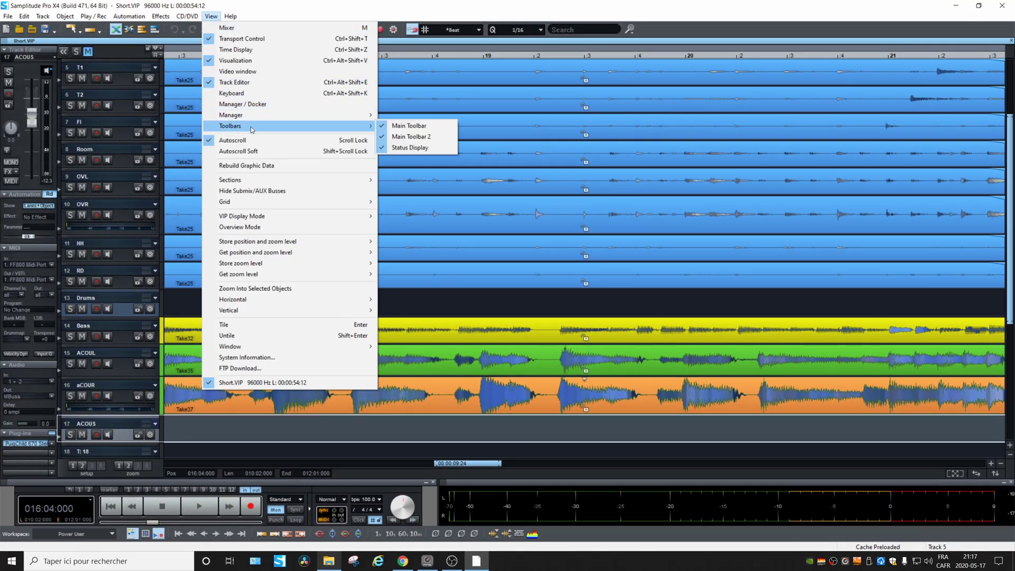
{"action": "left_click", "coordinate": [274, 166]}
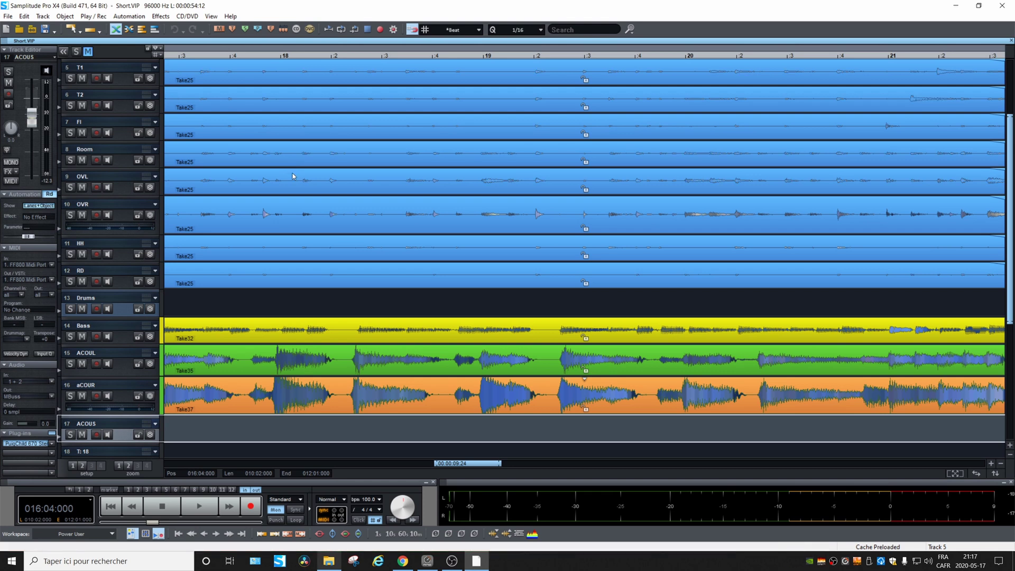
{"action": "scroll", "coordinate": [294, 176], "scroll_direction": "up", "scroll_amount": 1}
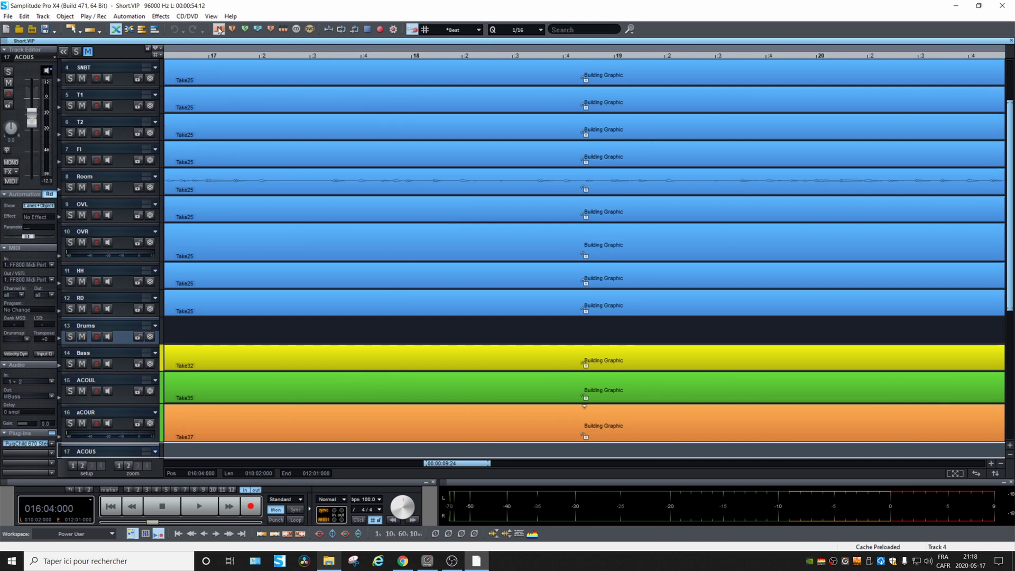
{"action": "left_click", "coordinate": [211, 16]}
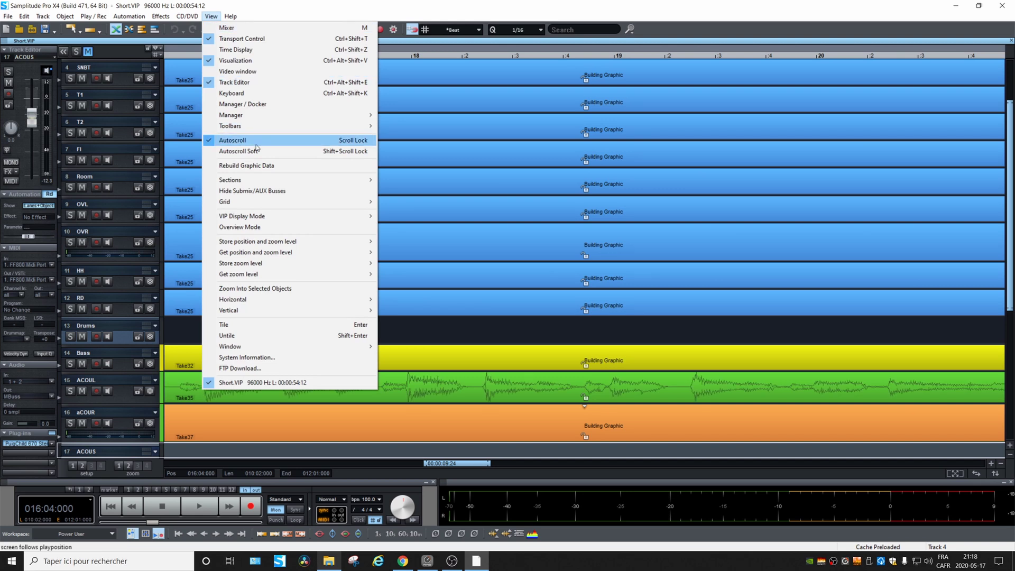
{"action": "left_click", "coordinate": [262, 165]}
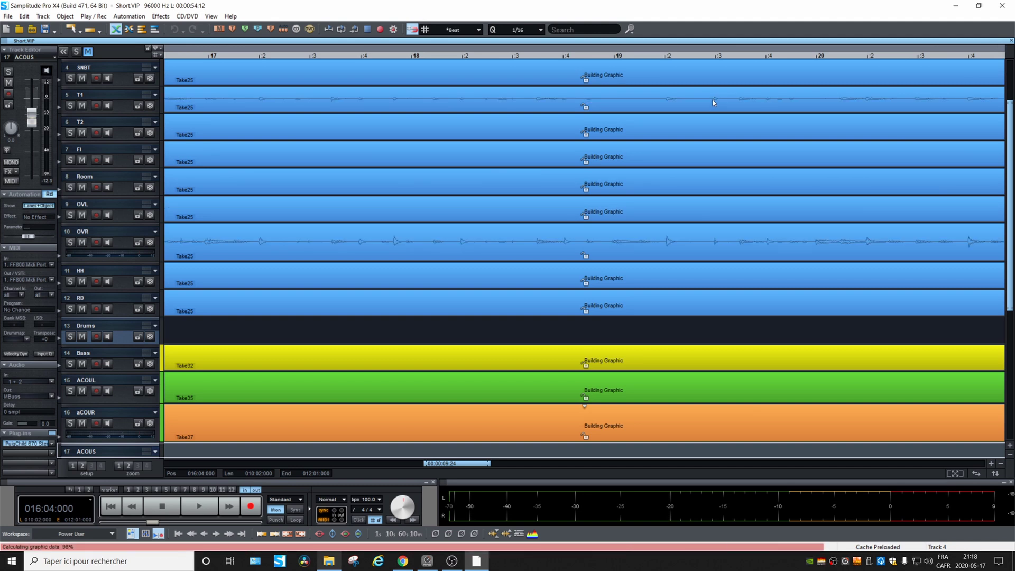
Close the Short.VIP project and reopen it from the recently used projects
{"action": "left_click", "coordinate": [1011, 41]}
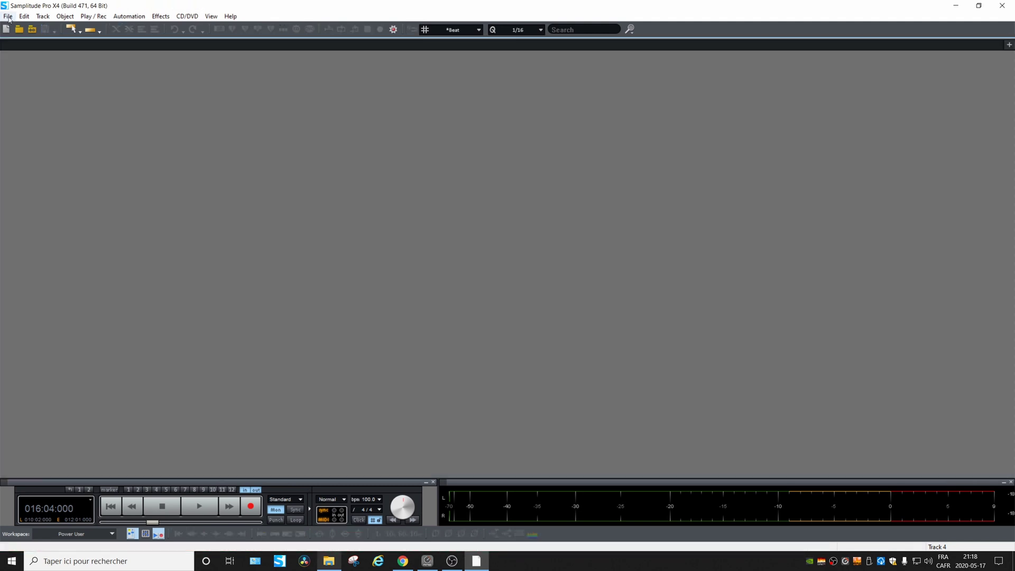
{"action": "left_click", "coordinate": [8, 16]}
{"action": "left_click", "coordinate": [80, 237]}
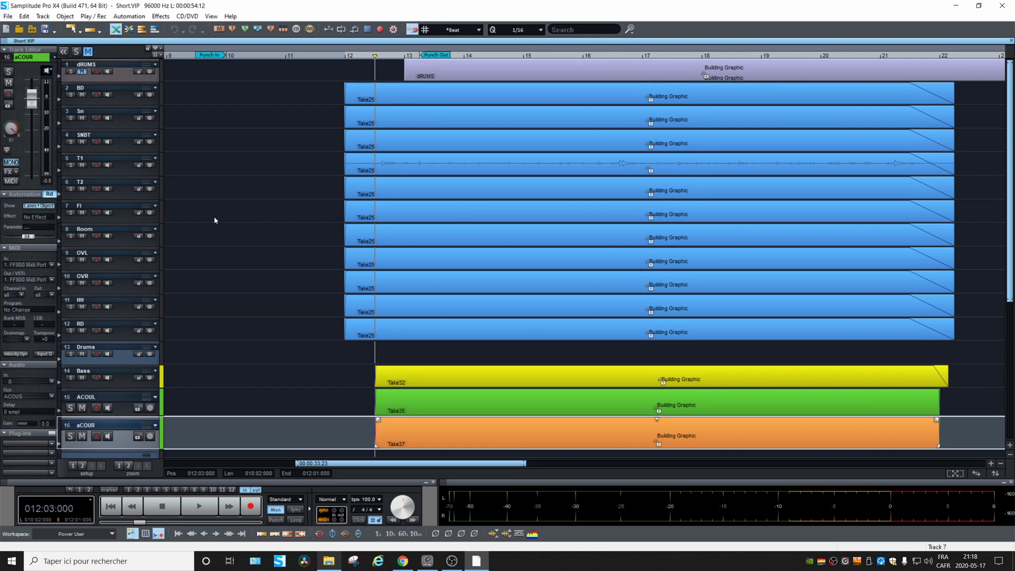
Set the Drawmode 1 waveform display to Interleaved and the waveform colors to Comparisonics in the view options
{"action": "key", "text": "y"}
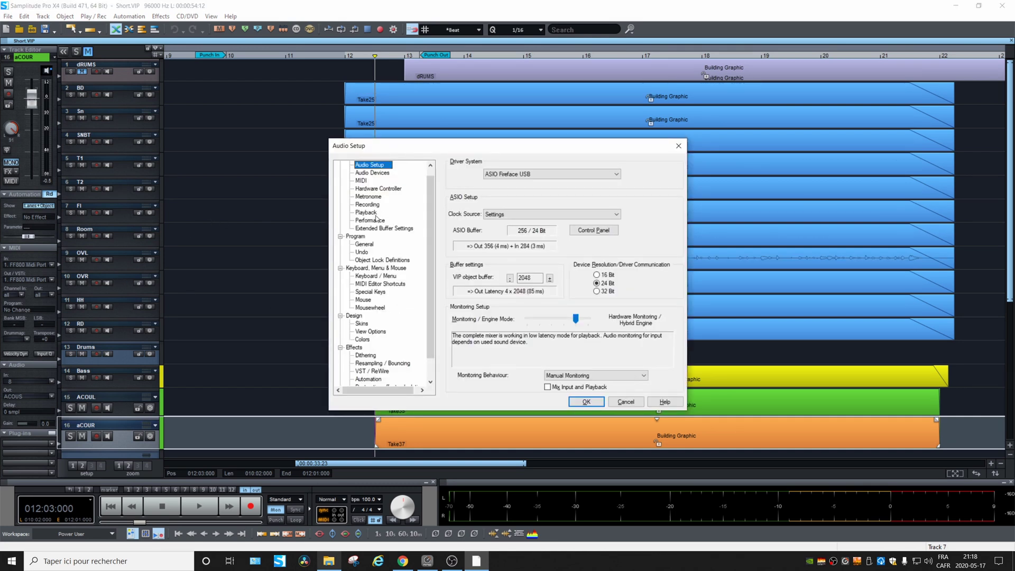
{"action": "left_click", "coordinate": [370, 331]}
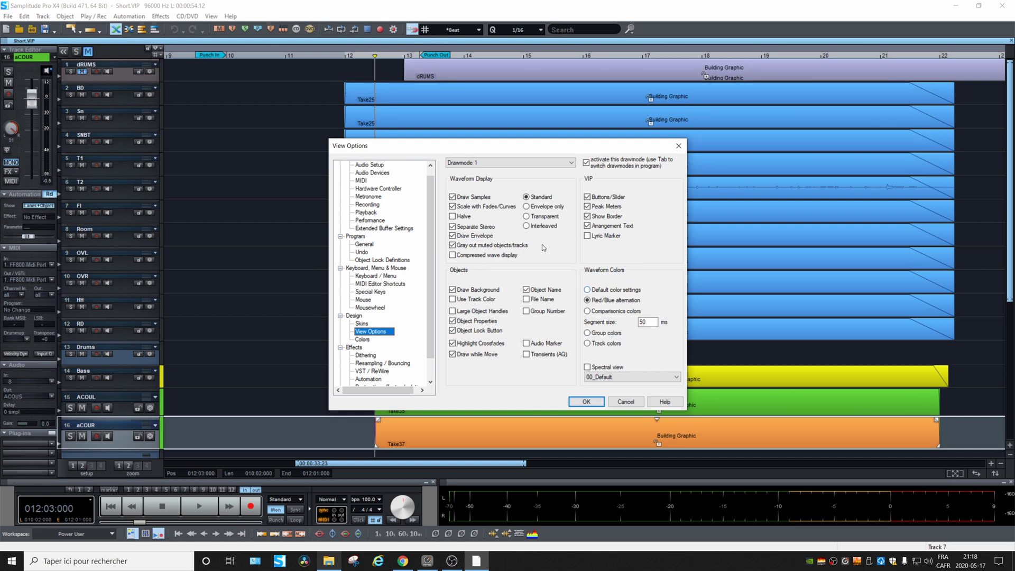
{"action": "left_click", "coordinate": [545, 227]}
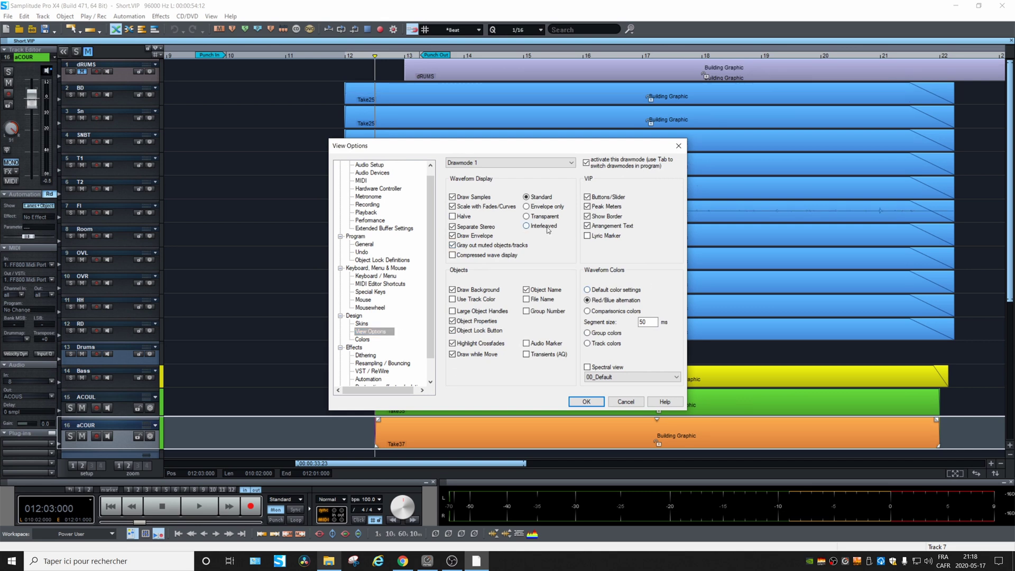
{"action": "left_click", "coordinate": [613, 313]}
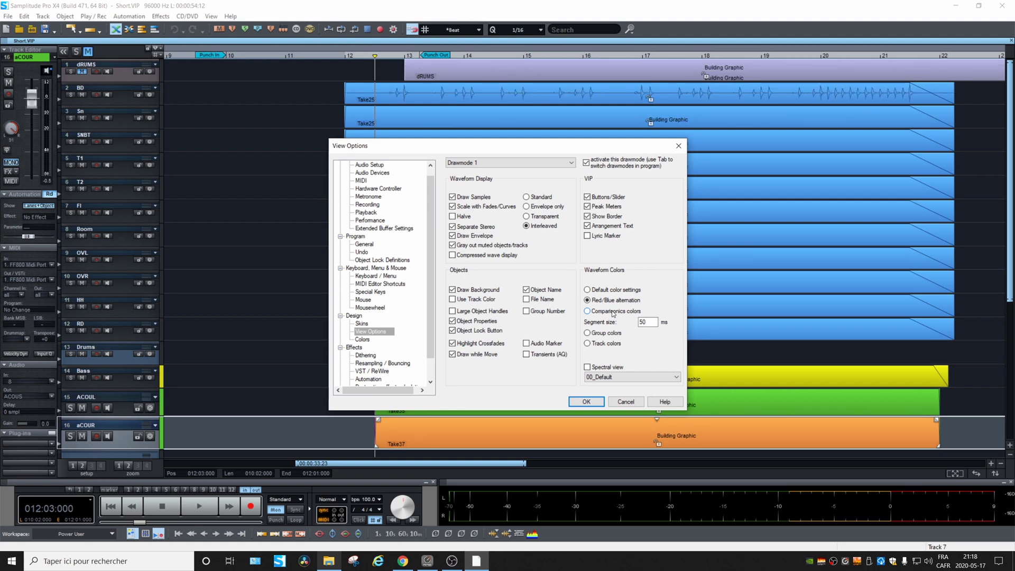
{"action": "left_click", "coordinate": [580, 402]}
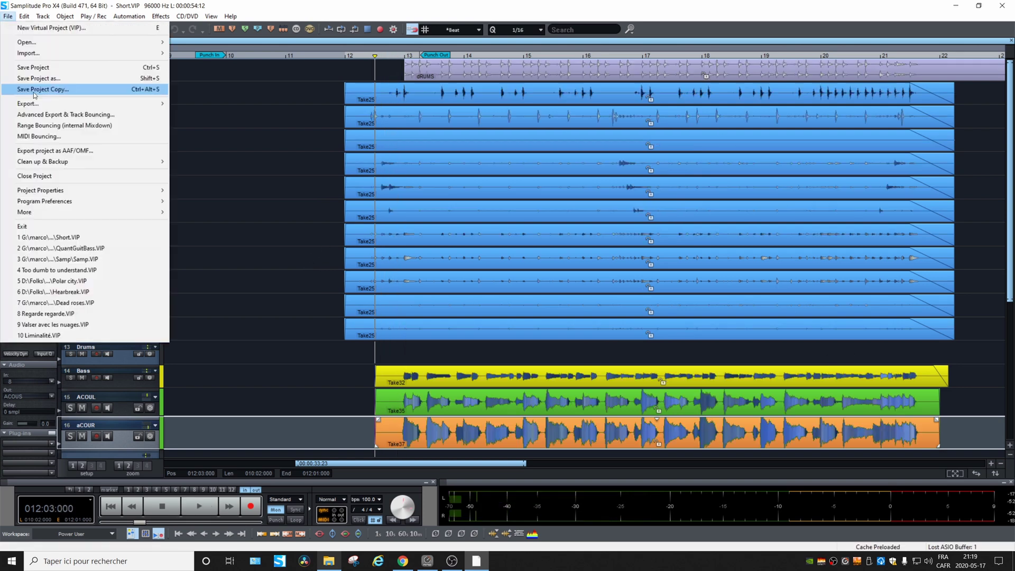
Save the Short.VIP project and exit Samplitude Pro X4
{"action": "left_click", "coordinate": [8, 15]}
{"action": "left_click", "coordinate": [32, 67]}
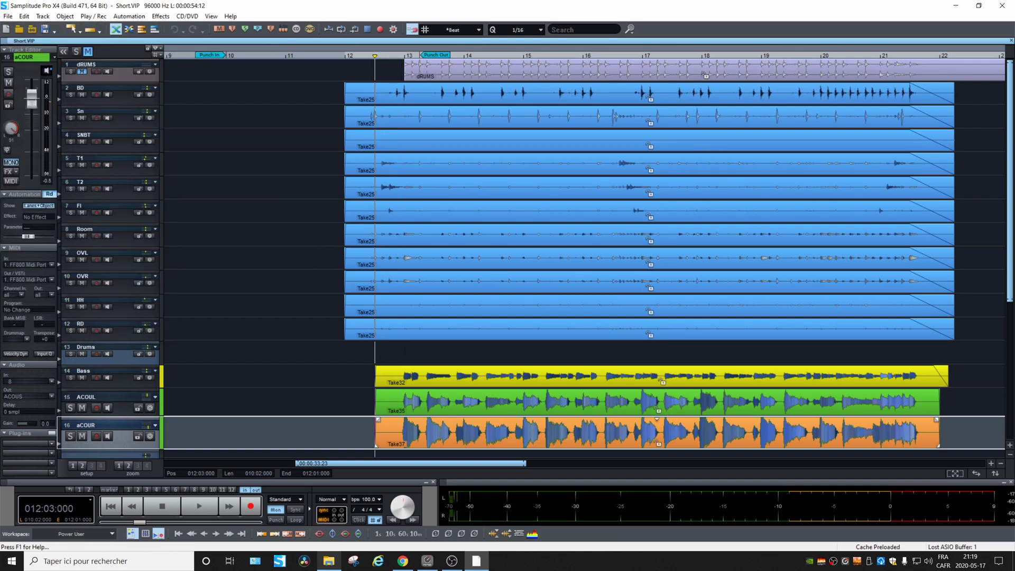
{"action": "left_click", "coordinate": [1002, 7]}
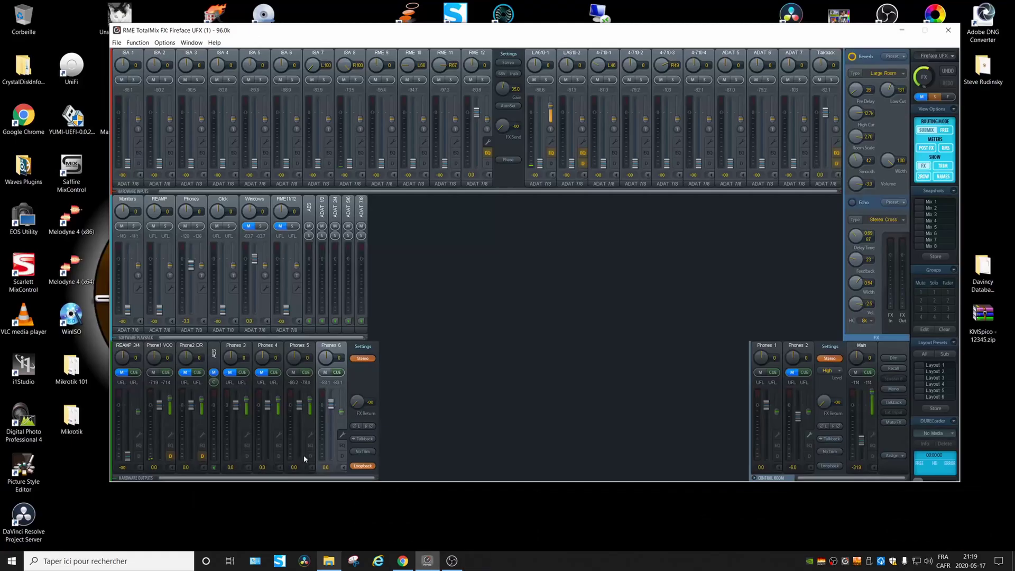
Start Samplitude Pro X5 and open the Short.VIP project for a close view around bar 17
{"action": "left_click", "coordinate": [280, 560]}
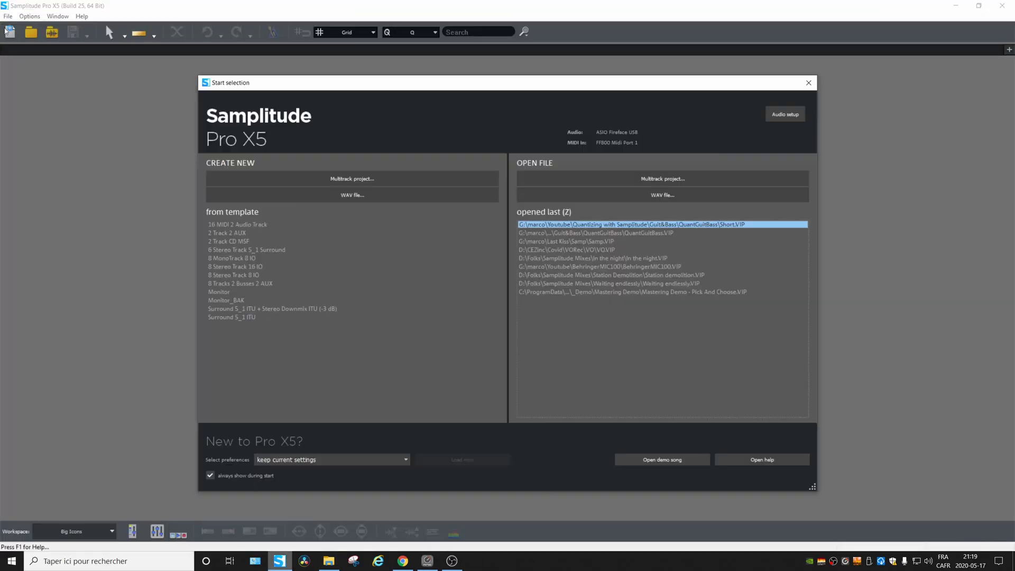
{"action": "double_click", "coordinate": [736, 228]}
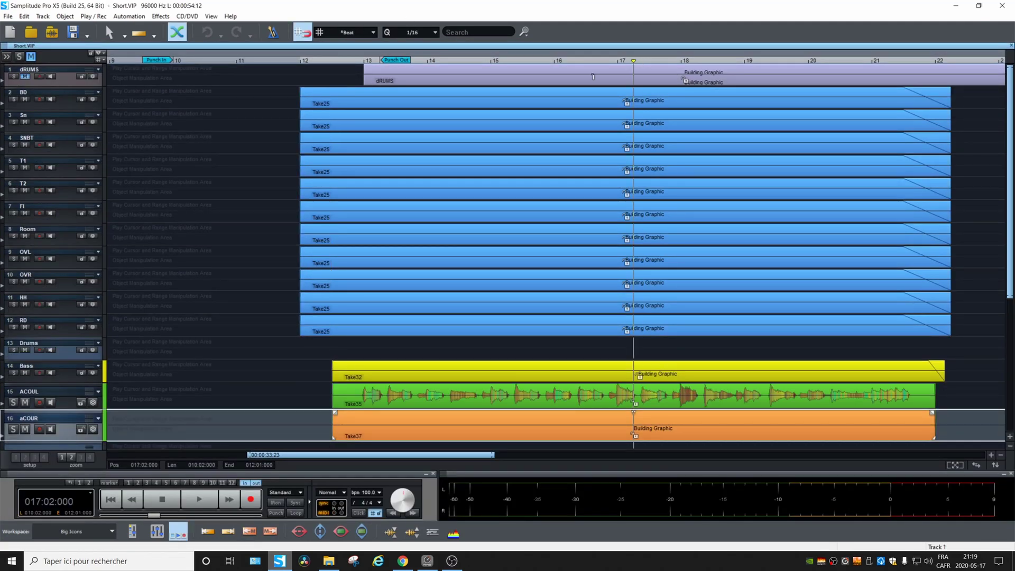
{"action": "key", "text": "ctrl+Up"}
{"action": "key", "text": "ctrl+Up"}
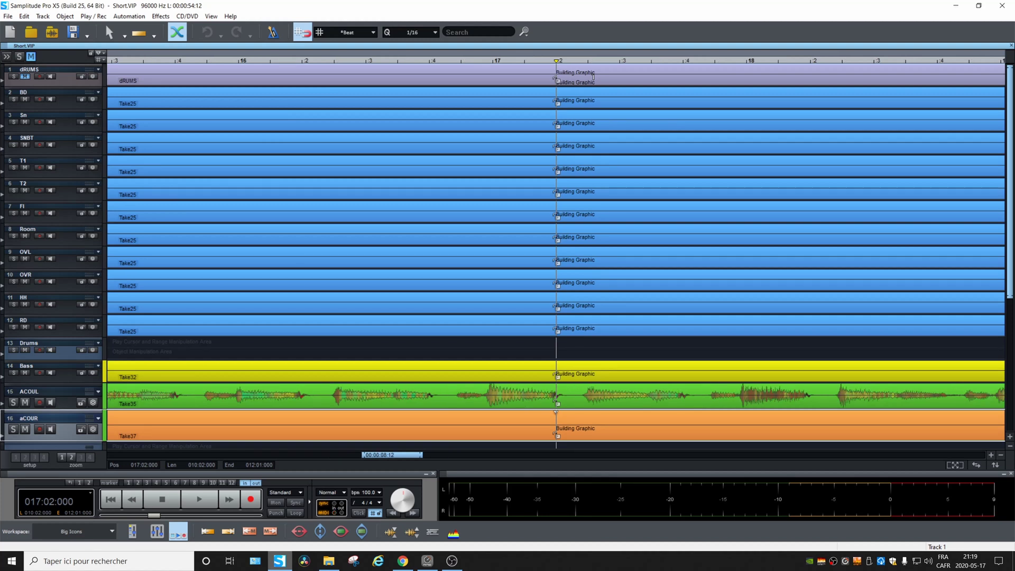